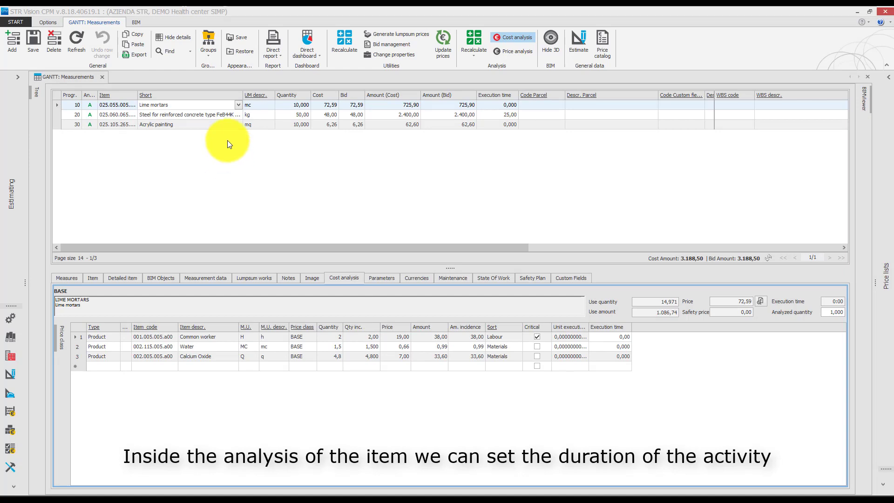
Step: For the Lime mortars item, set the Common worker's unit execution time to 1
left_click(212, 102)
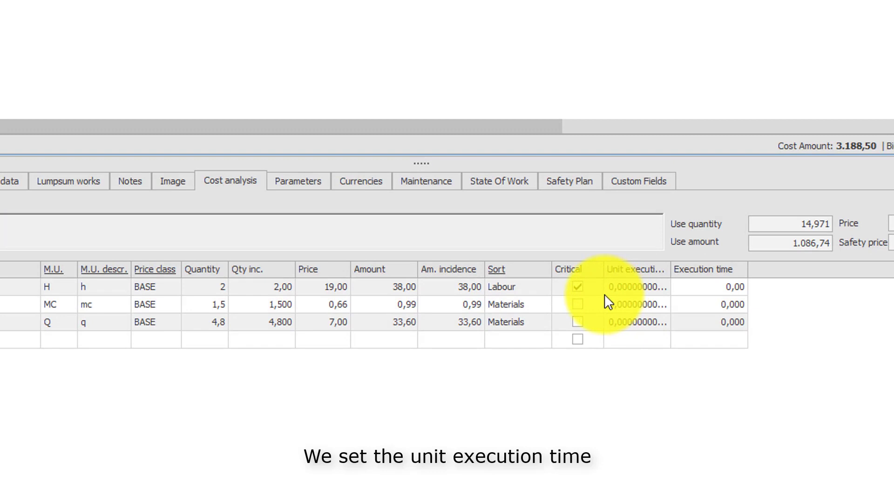
left_click(614, 287)
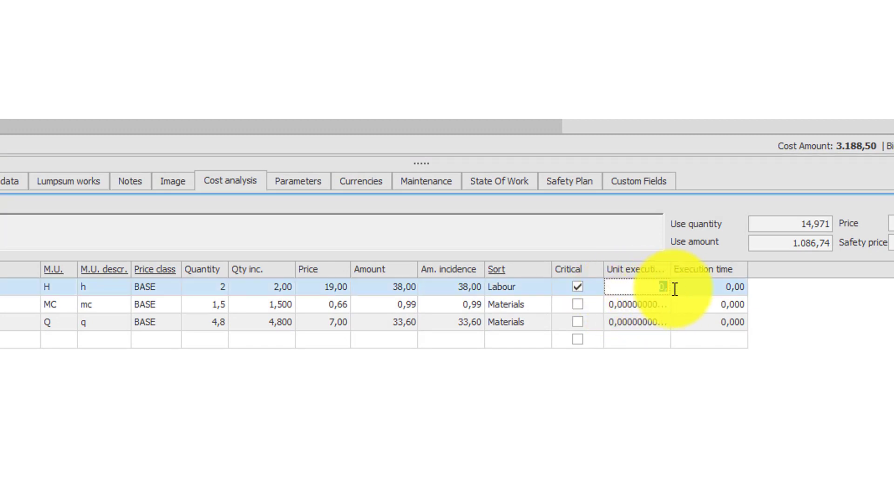
type("1,")
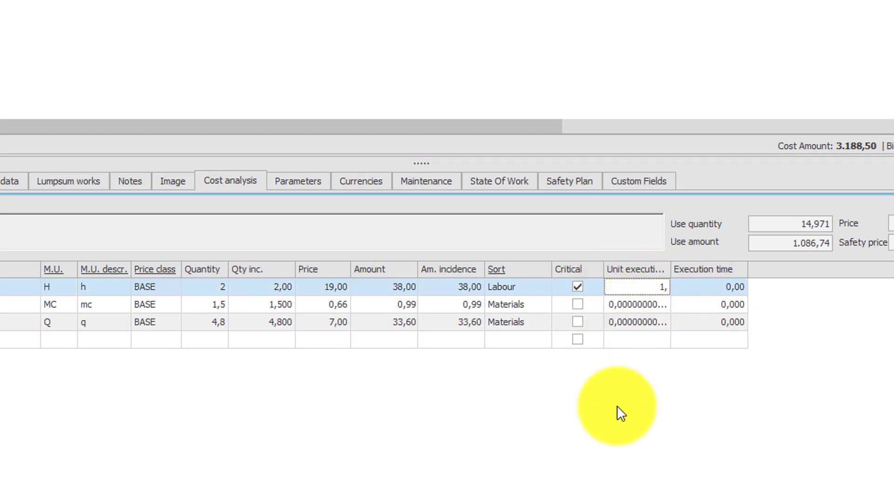
left_click(622, 414)
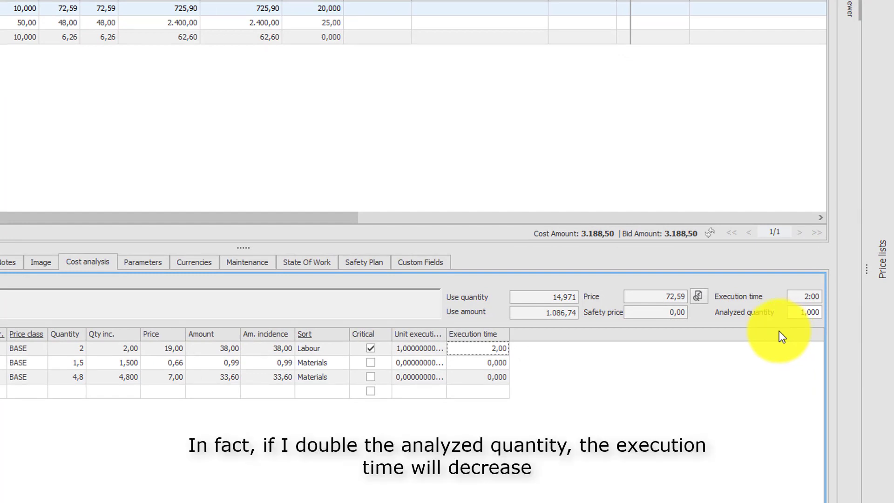
Step: Set the analyzed quantity to 2, mark the common worker critical, and open the Estimating tree
double_click(800, 312)
type("2,")
key("Return")
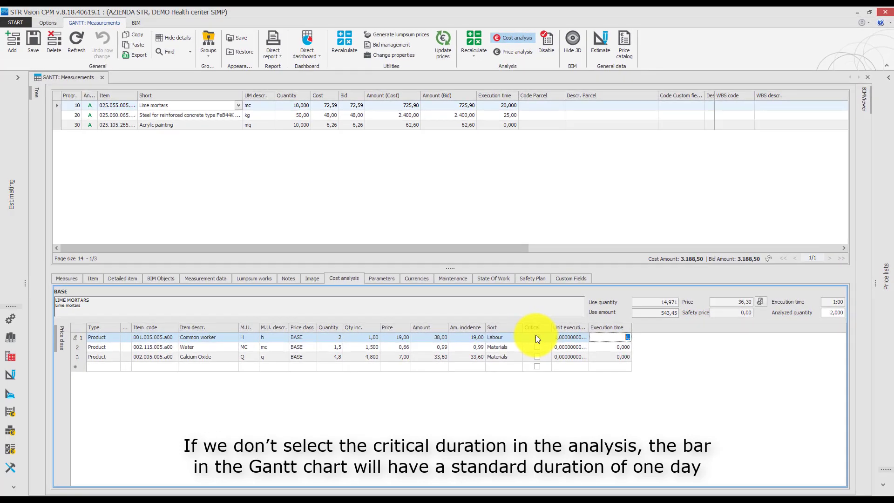
left_click(537, 337)
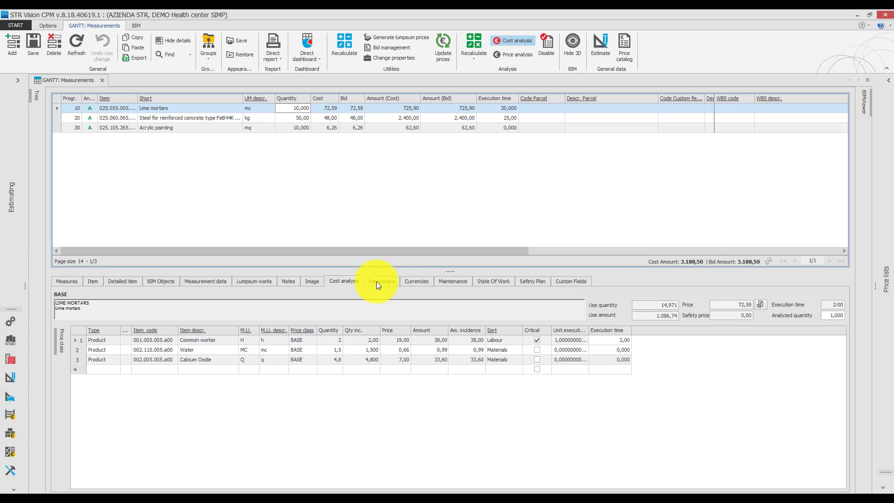
left_click(19, 81)
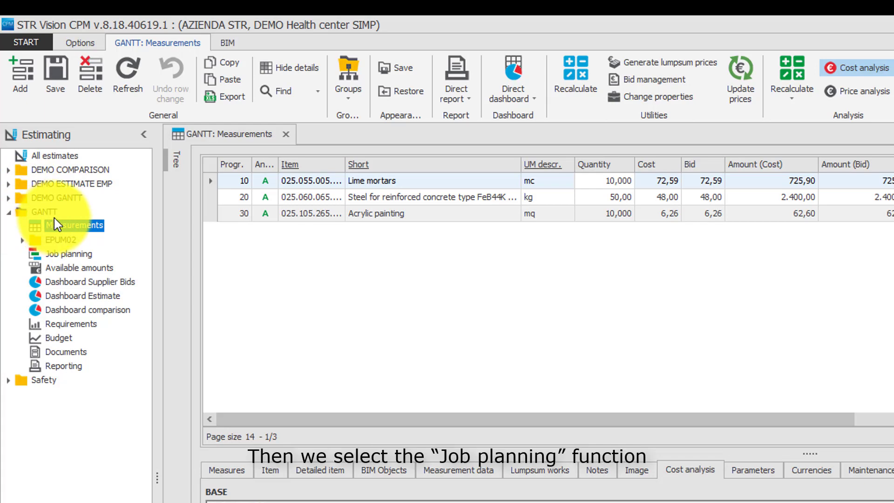
Step: Start a new jobs plan from the GANTT estimate under Job planning
left_click(59, 255)
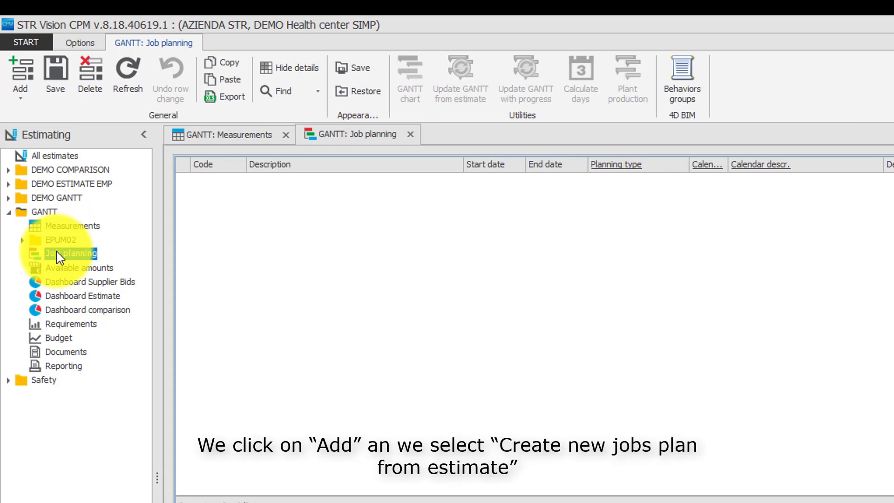
left_click(20, 95)
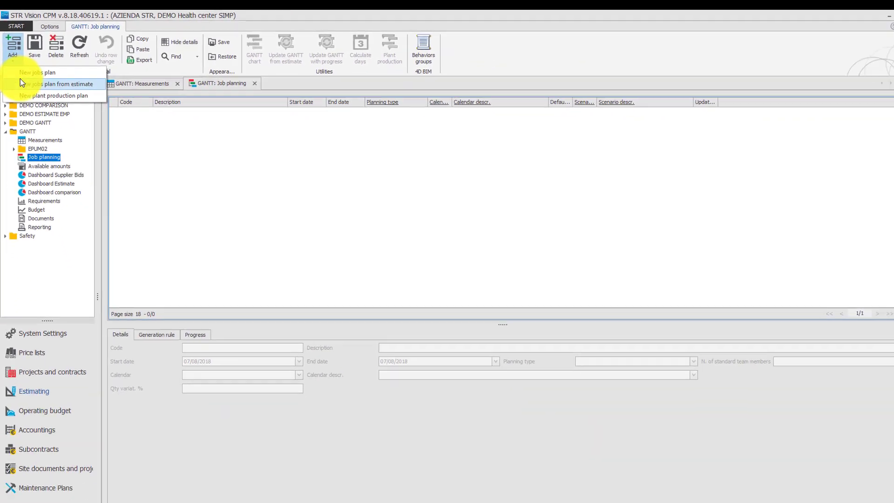
left_click(33, 133)
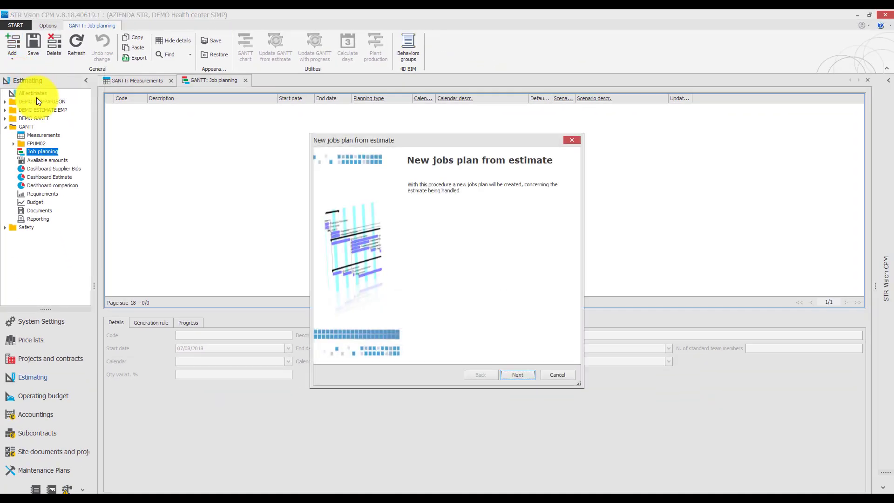
left_click(519, 376)
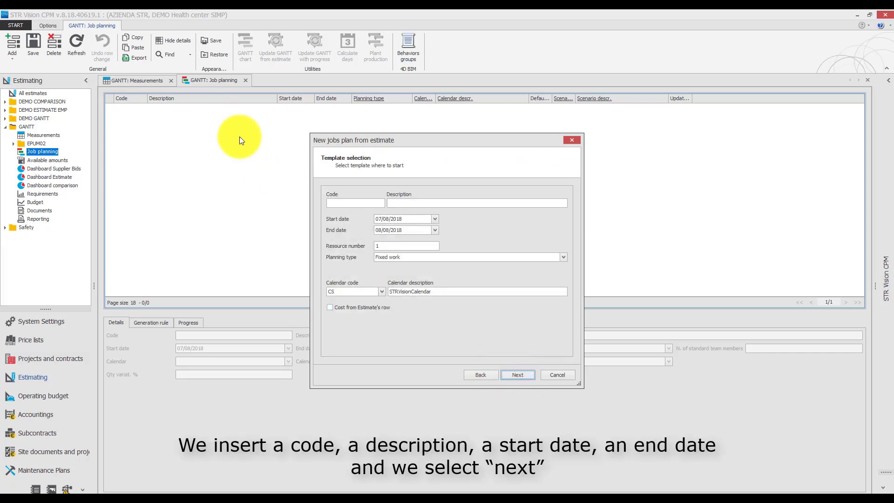
Step: Fill in plan code 01, description JOB PLANNING and end date 10/08/2018
left_click(368, 205)
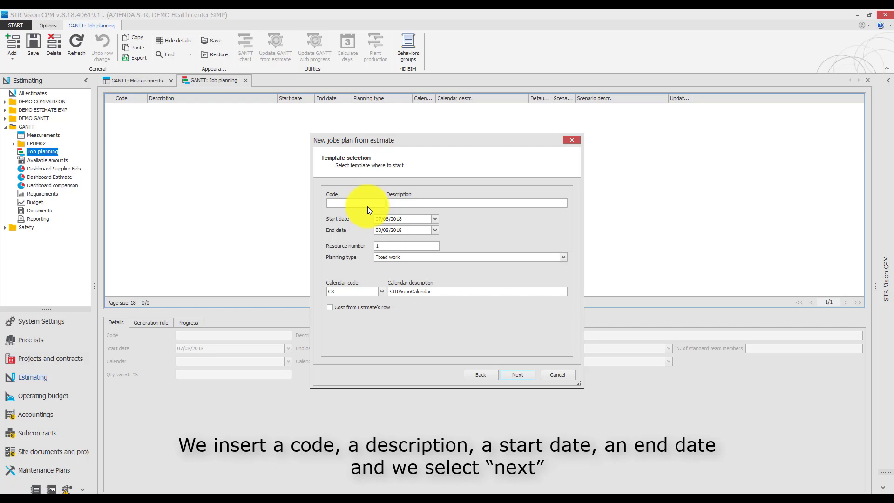
type("01")
type("JOB PLANNING")
left_click(394, 231)
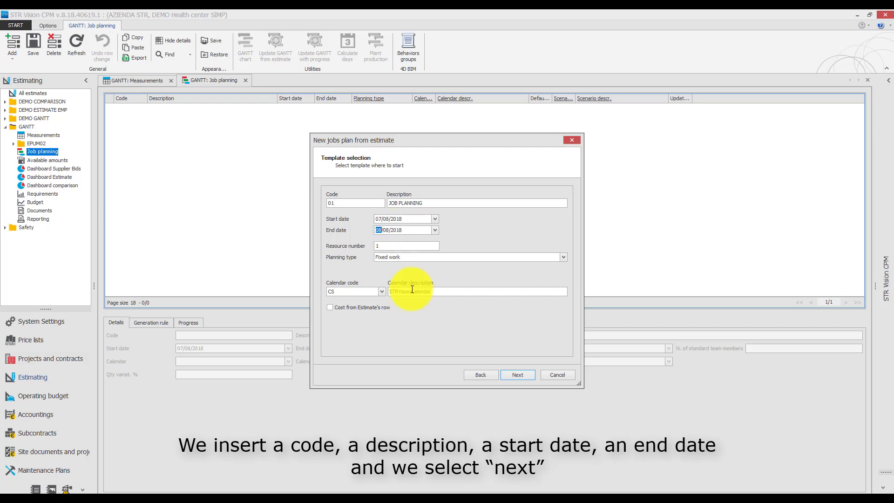
left_click(515, 373)
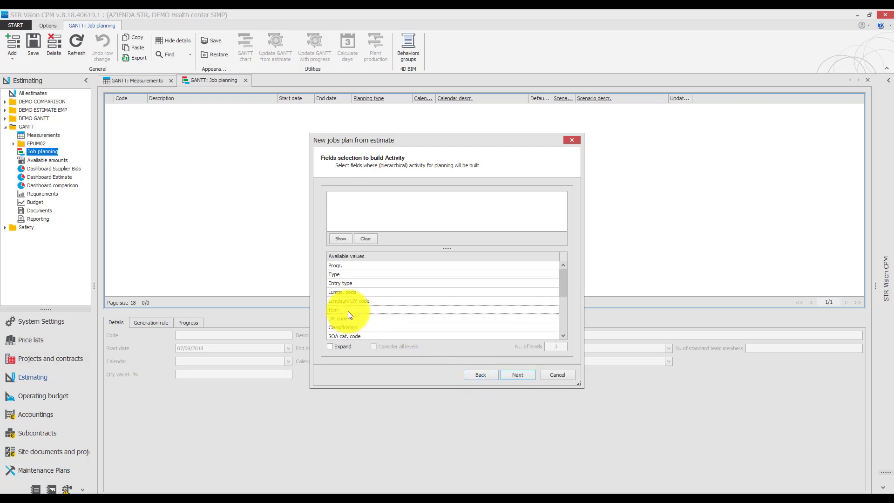
Step: Build the plan's activities from the Item field and finish the wizard
left_click_drag(348, 311, 387, 207)
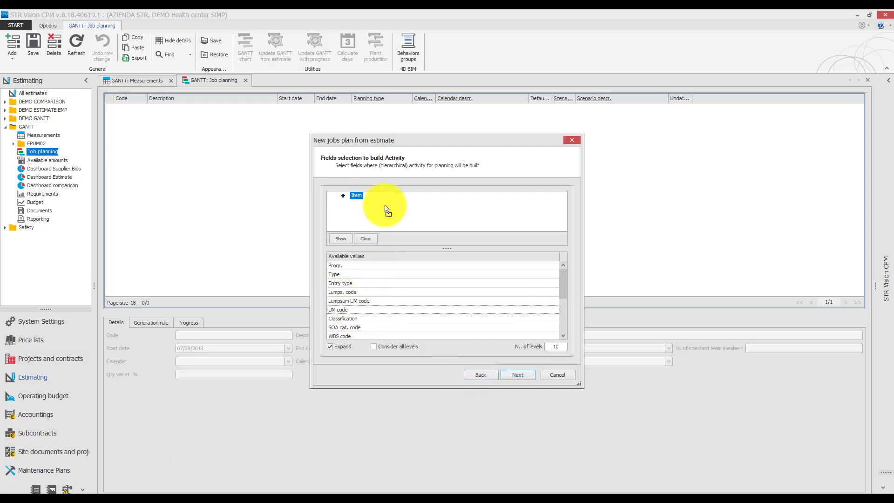
left_click(516, 375)
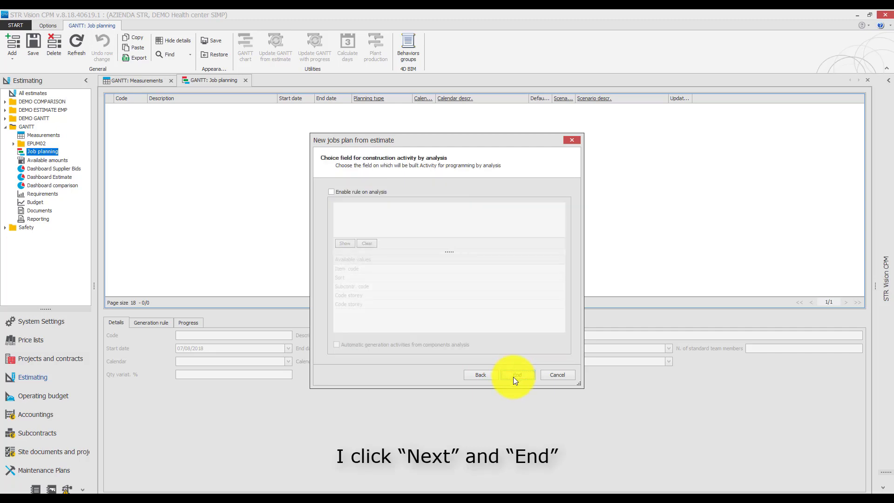
left_click(516, 375)
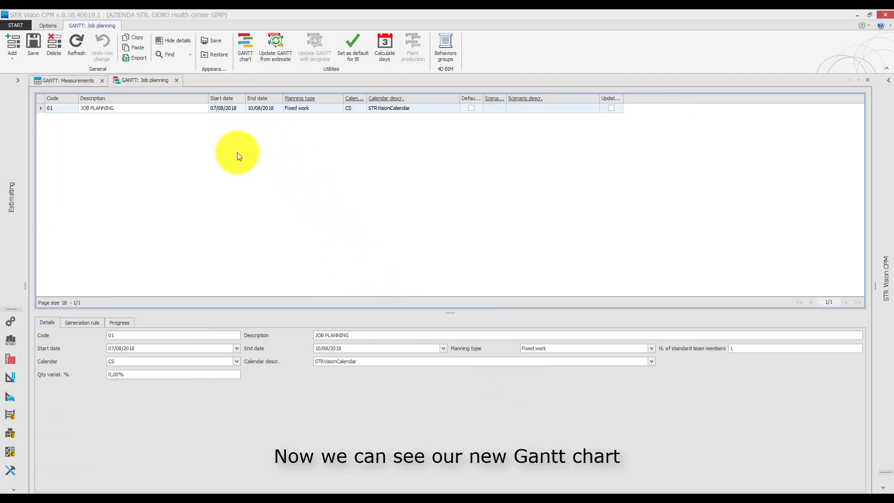
Step: Open the GANTT chart of the JOB PLANNING plan
left_click(249, 44)
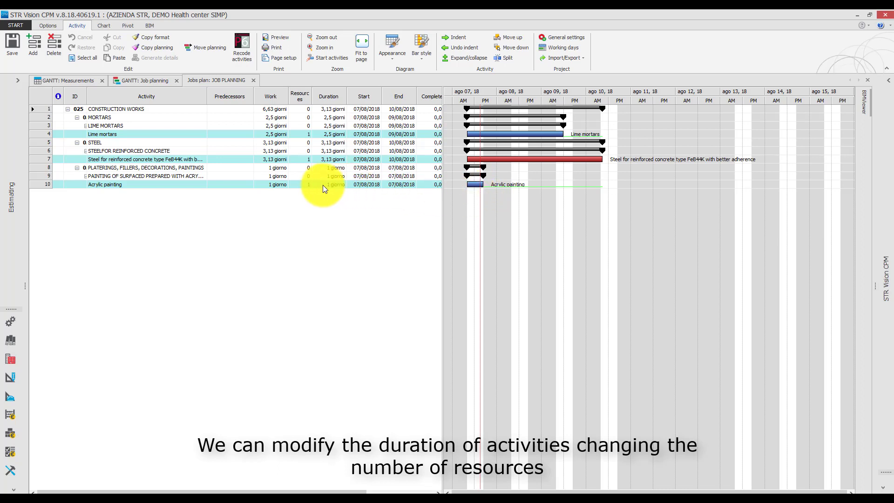
Step: Give the steel activity 2 resources so it lasts 1,56 days
left_click(301, 186)
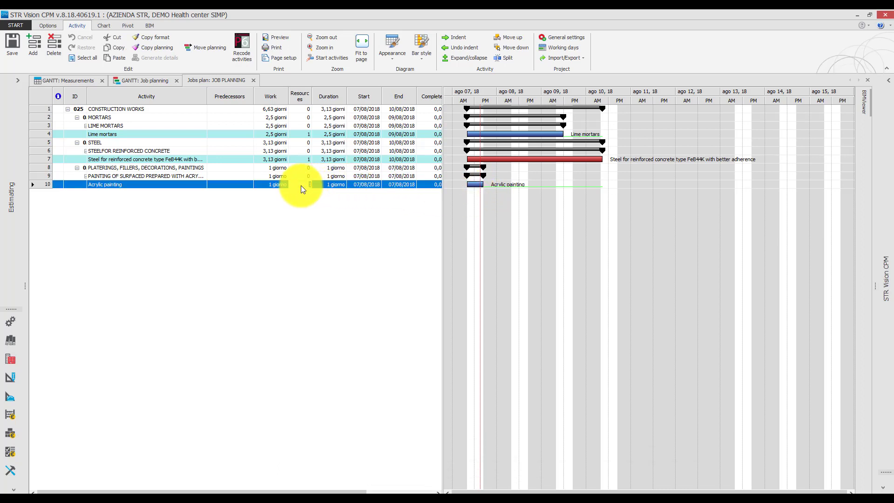
left_click(308, 160)
type("2")
left_click(301, 229)
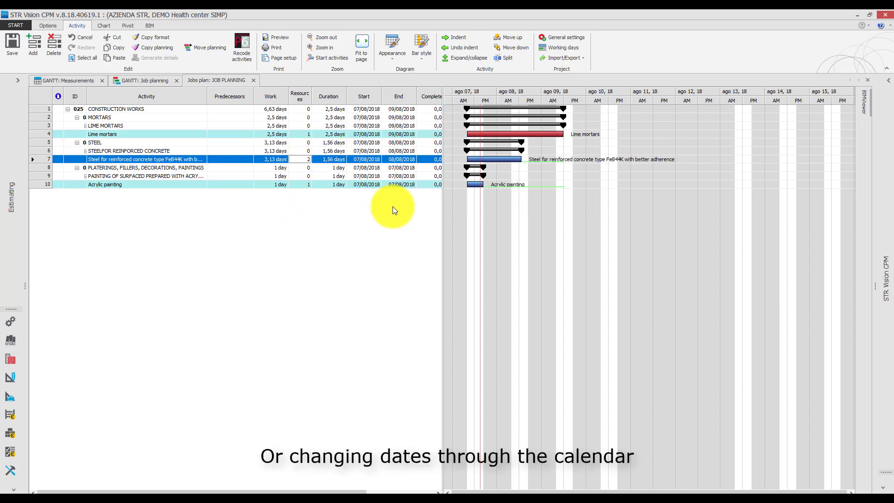
Step: Stretch the Acrylic painting bar to 4 days, ending on 10/08/2018
left_click(369, 158)
left_click(376, 159)
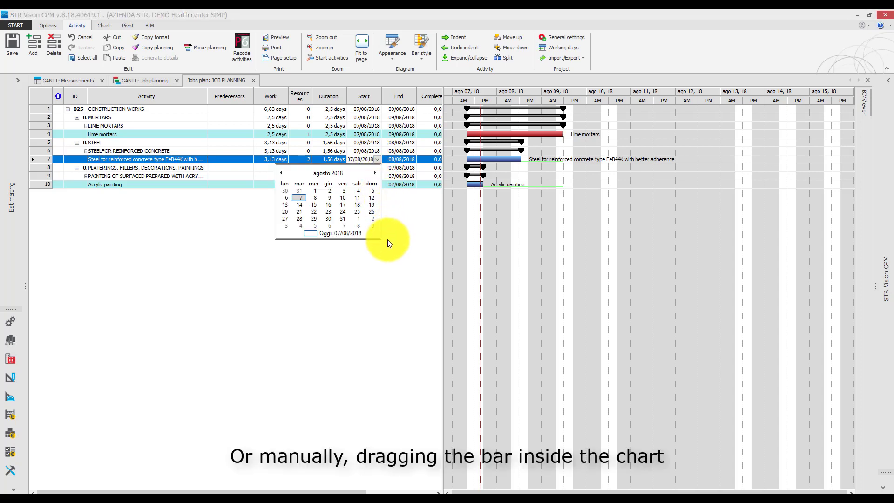
left_click(479, 185)
left_click(479, 185)
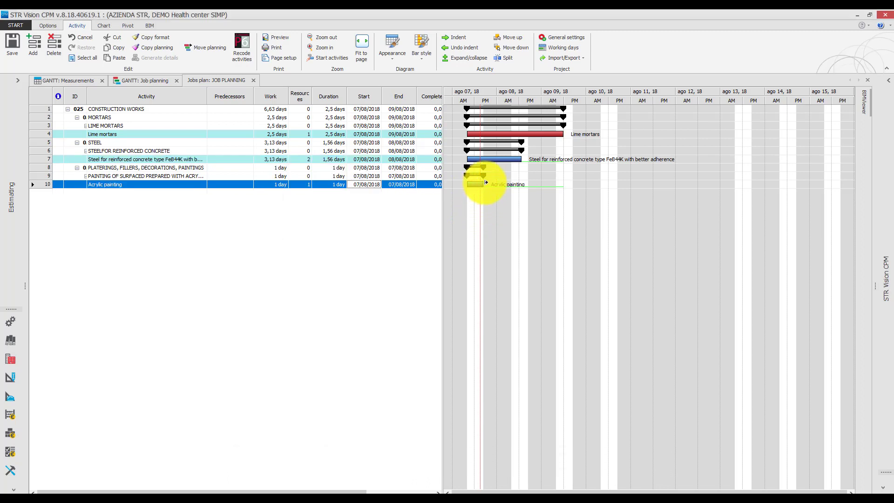
left_click_drag(485, 184, 622, 195)
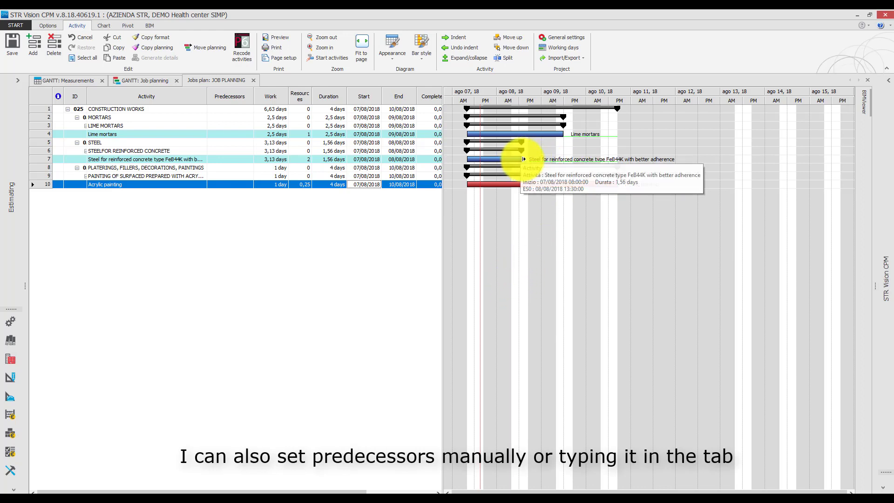
Step: Link steel to Acrylic painting, make Lime mortars steel's predecessor, and fit the chart
left_click_drag(523, 160, 468, 185)
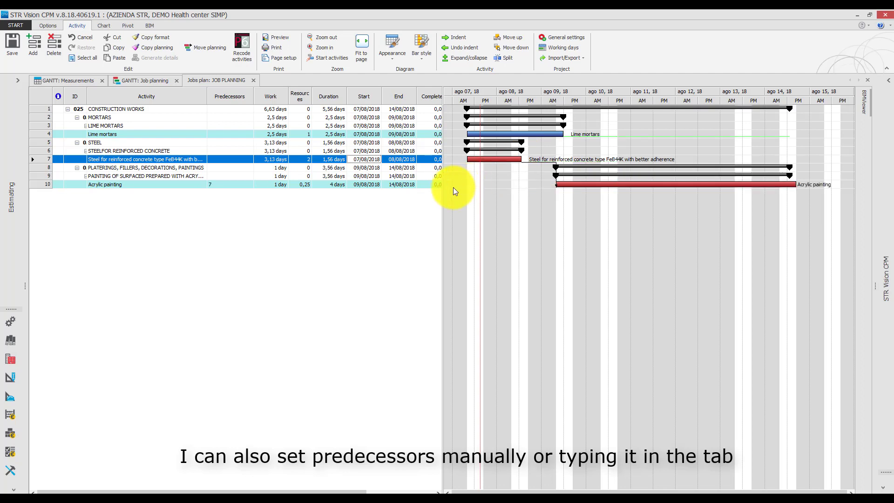
left_click(223, 159)
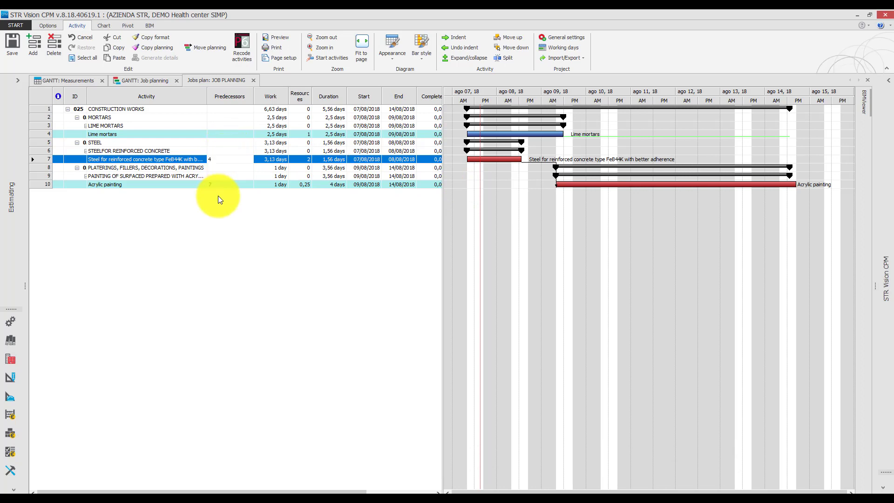
key("Return")
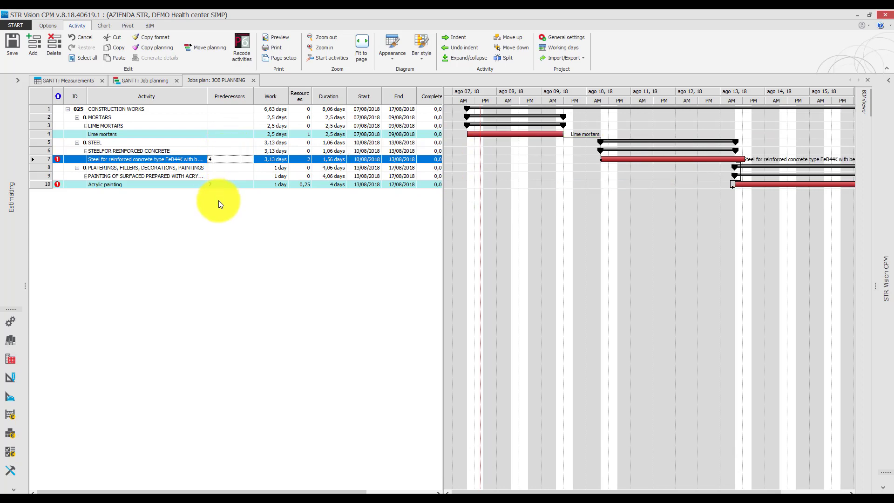
left_click(359, 43)
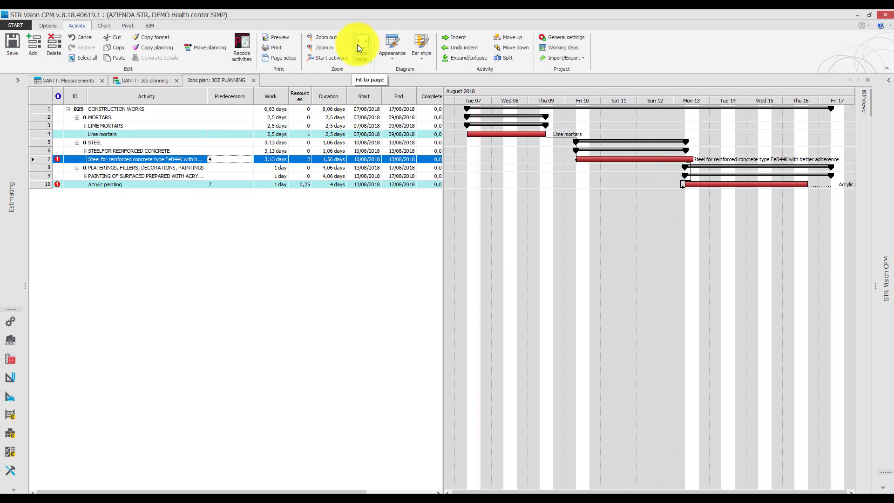